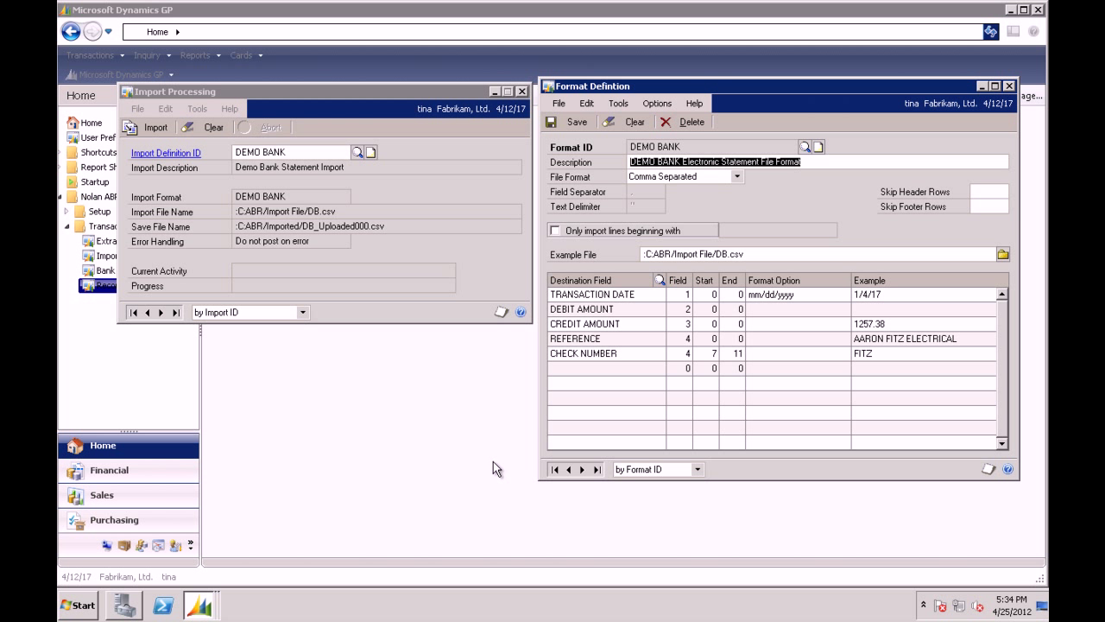
# - Import the DEMO BANK statement file, acknowledge completion, and close the import and format windows
pyautogui.click(162, 127)
pyautogui.click(162, 127)
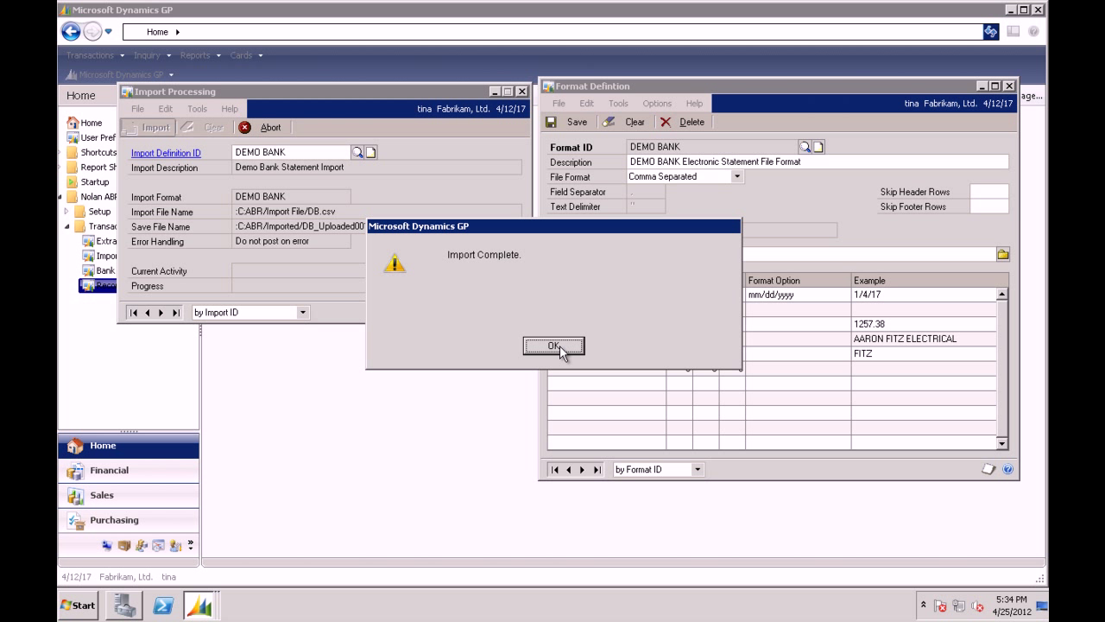
pyautogui.click(559, 345)
pyautogui.click(522, 90)
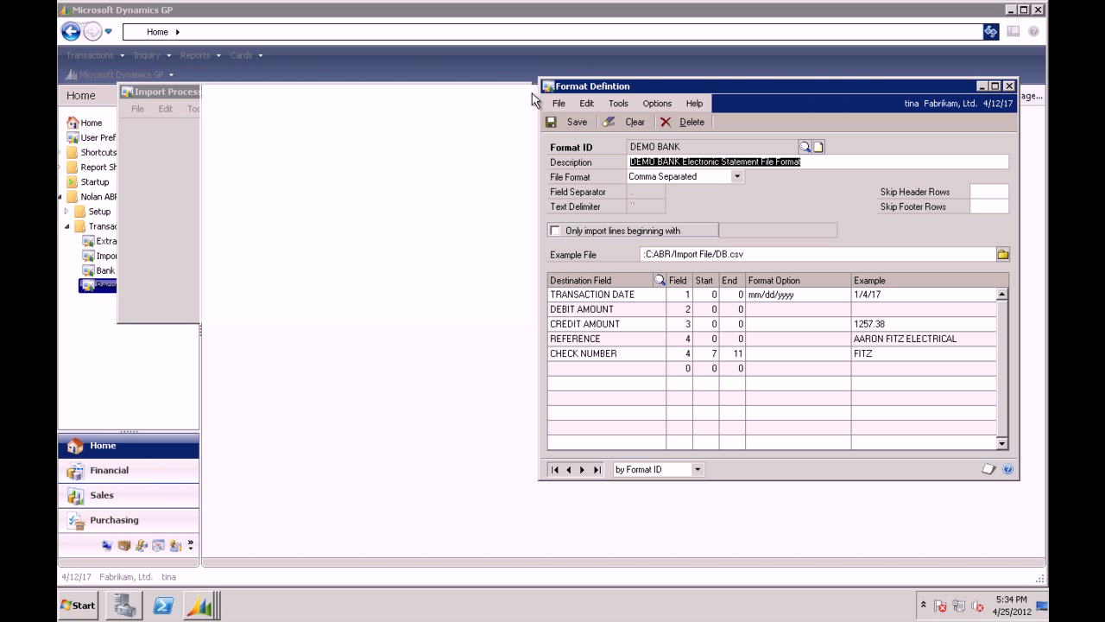
pyautogui.click(1008, 86)
# - Open Reconcile and redisplay the imported DEMO BANK statement lines
pyautogui.click(120, 288)
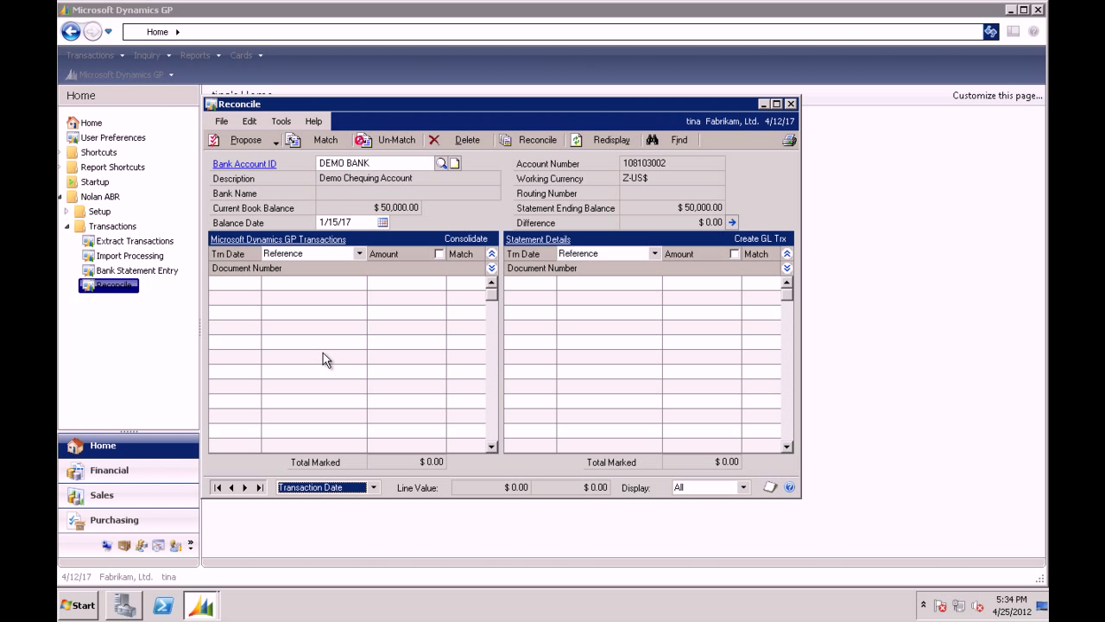
pyautogui.click(601, 141)
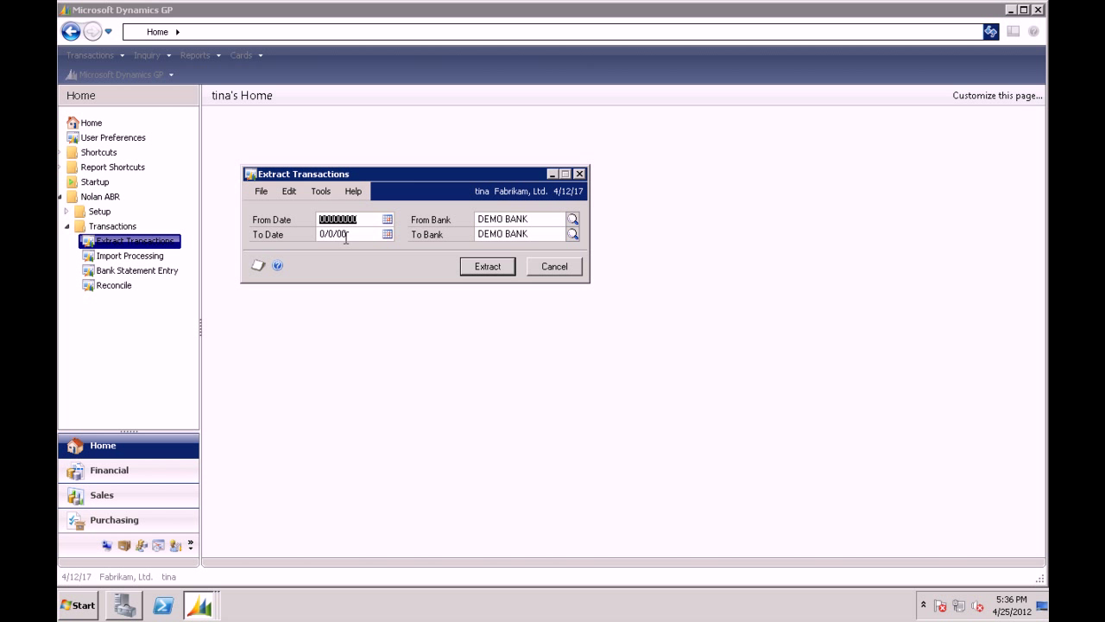
# - Extract DEMO BANK GL transactions dated 1/1/17 to 1/15/17 and review the extract log on screen
pyautogui.write('010')
pyautogui.write('20')
pyautogui.write('17')
pyautogui.press('Tab')
pyautogui.write('0')
pyautogui.write('115')
pyautogui.write('2017')
pyautogui.press('Tab')
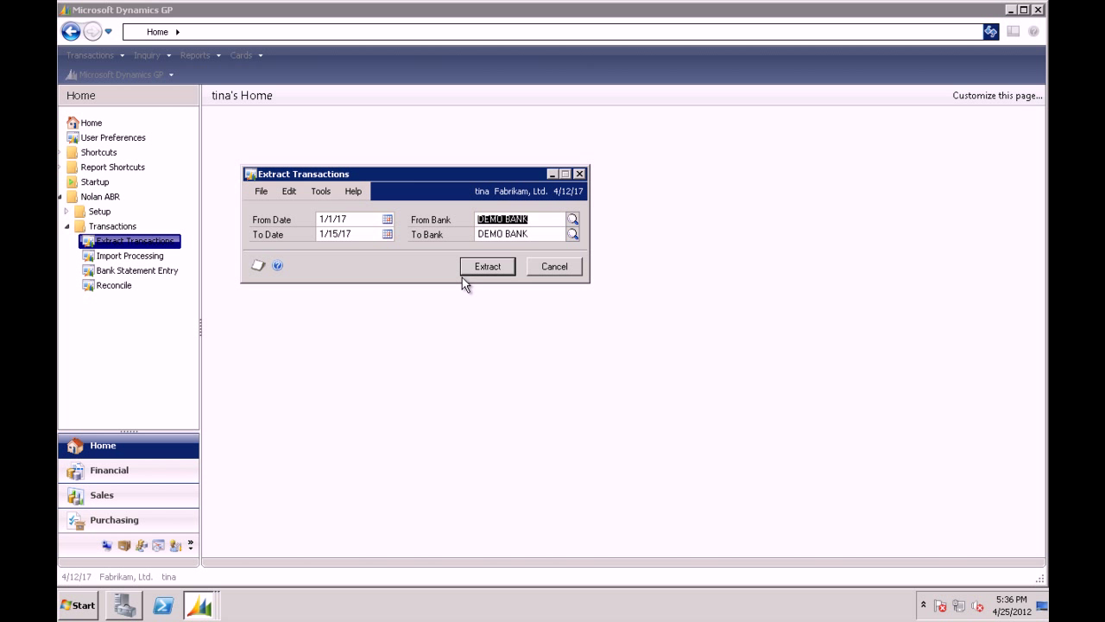
pyautogui.click(480, 263)
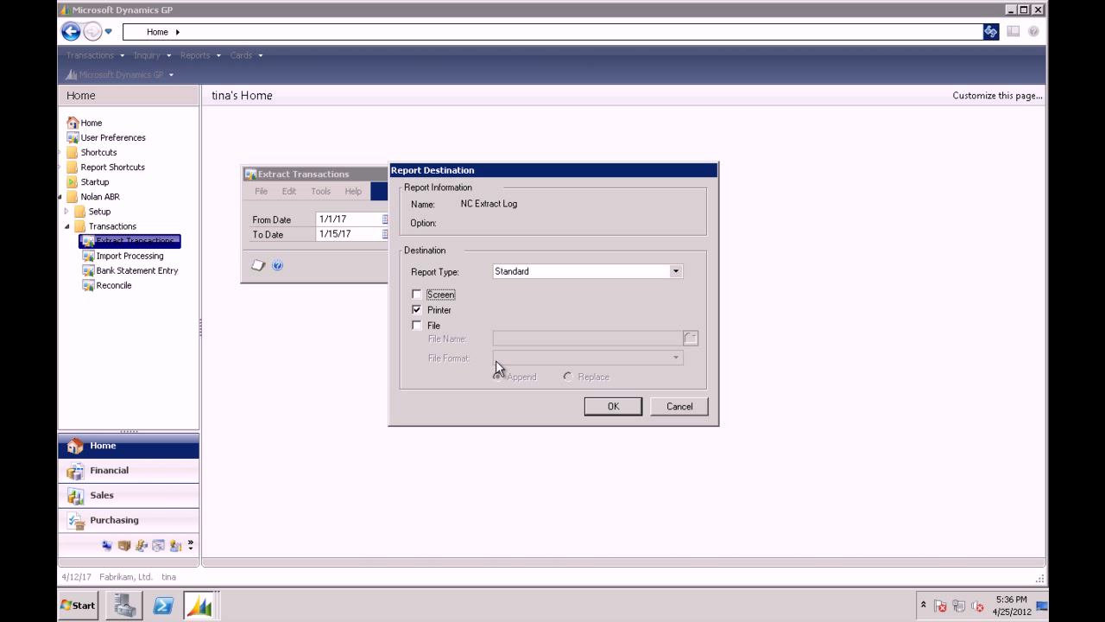
pyautogui.click(442, 295)
pyautogui.click(611, 406)
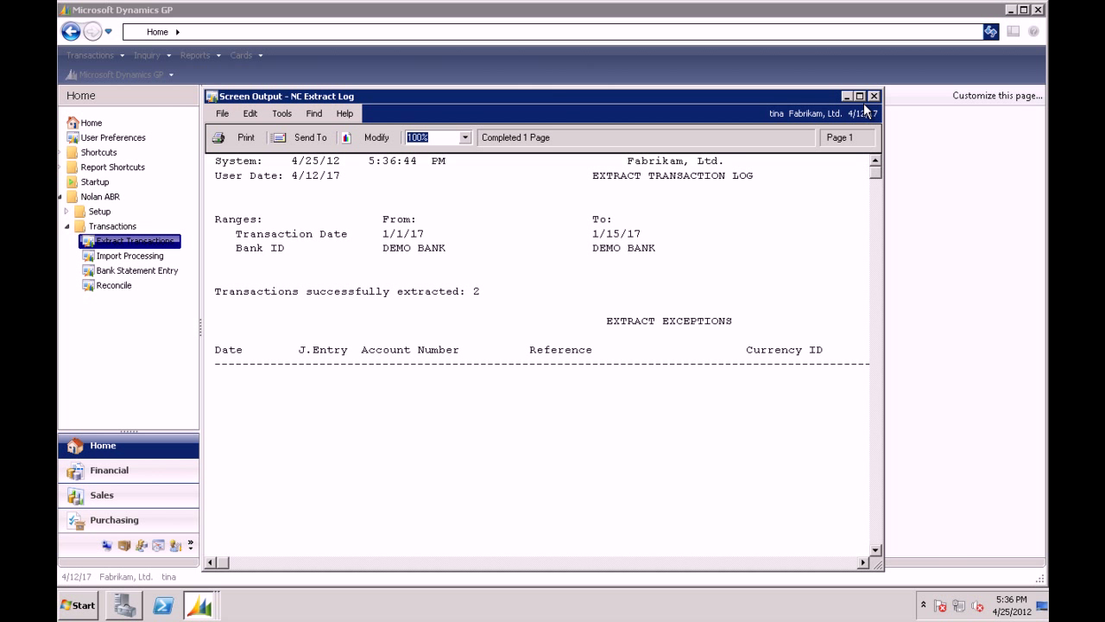
pyautogui.click(874, 96)
pyautogui.click(207, 604)
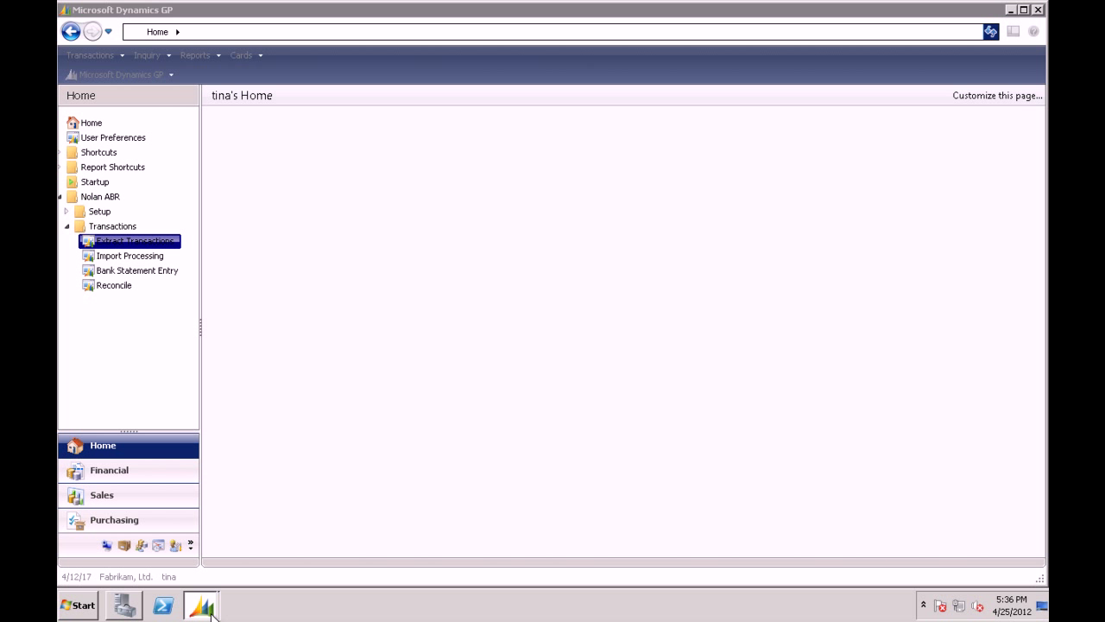
# - Bring Reconcile back to show three GP transactions beside six statement lines
pyautogui.click(210, 572)
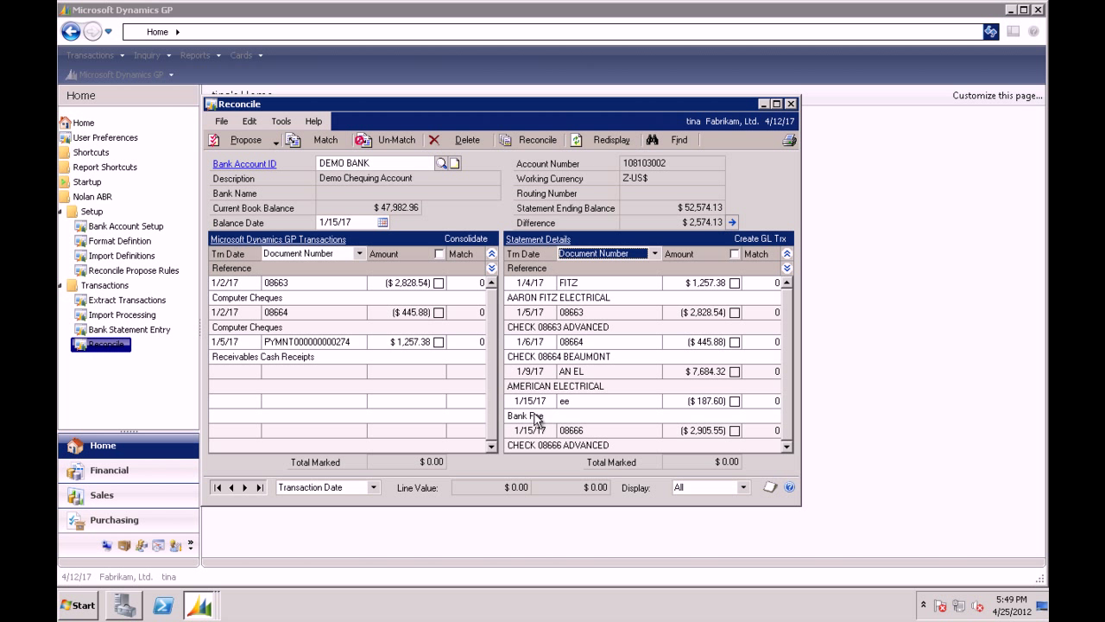
# - Review the WDL propose rule, then propose matches so the difference reaches $0.00
pyautogui.rightClick(205, 609)
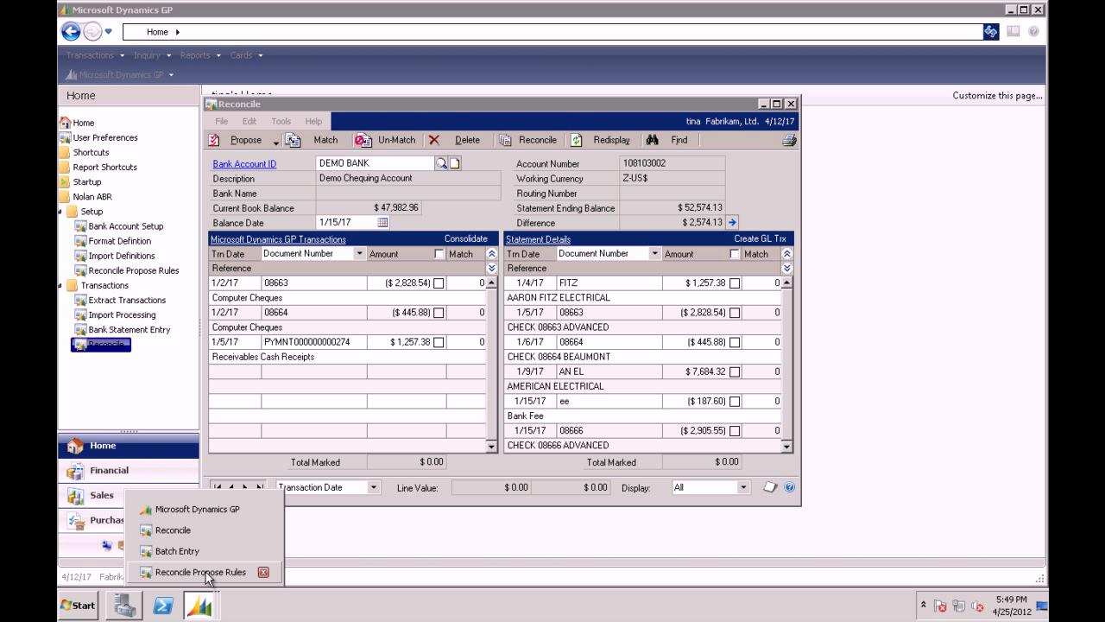
pyautogui.click(200, 571)
pyautogui.moveTo(644, 183); pyautogui.dragTo(689, 180)
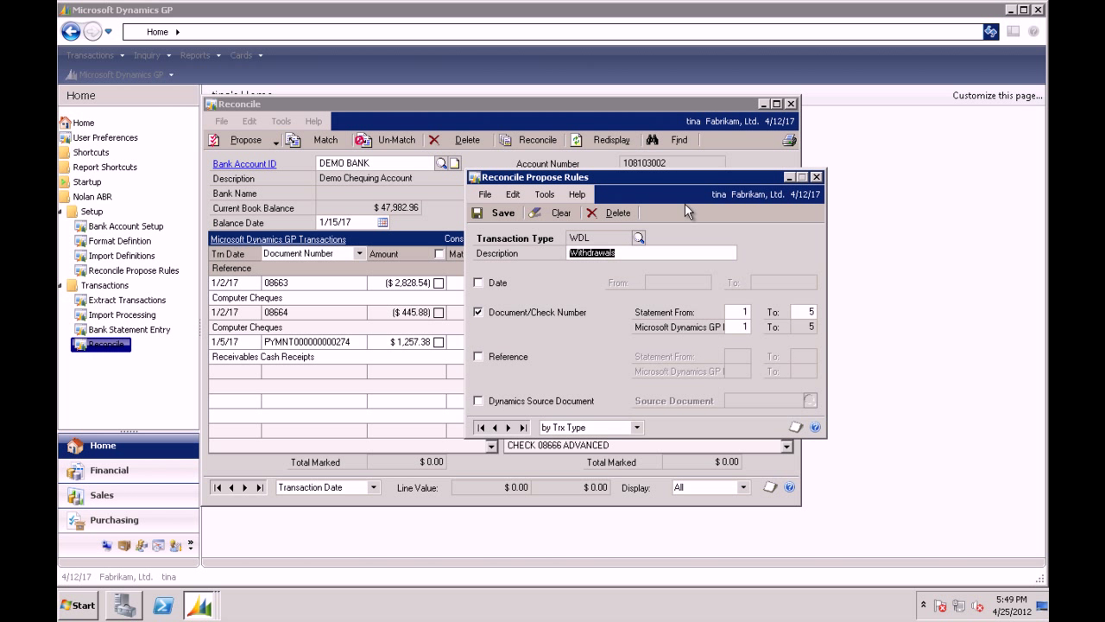
pyautogui.click(817, 177)
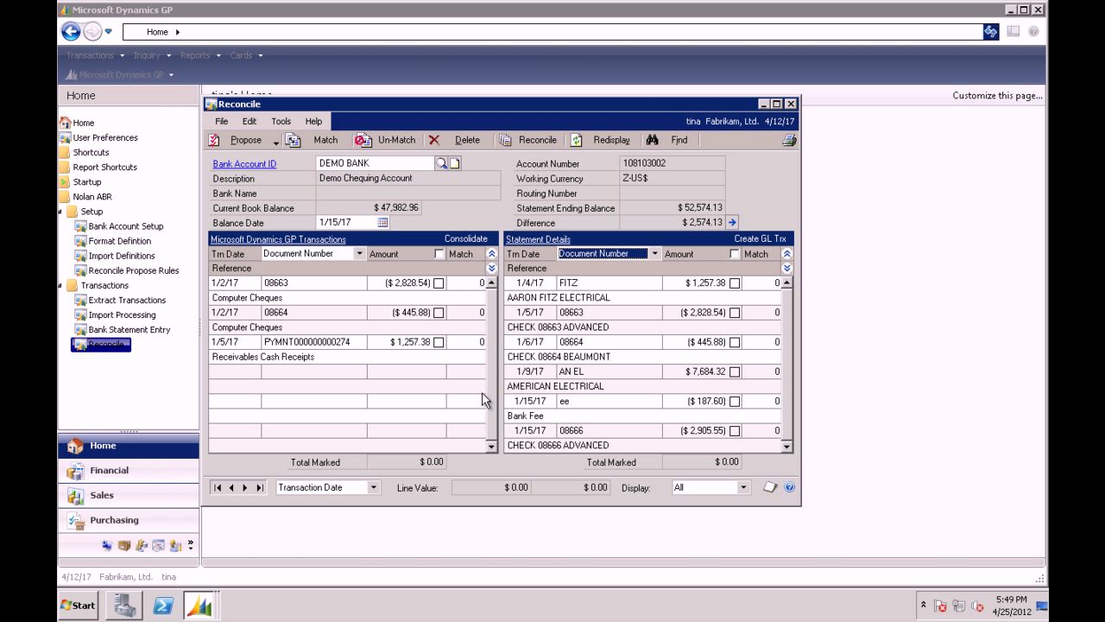
pyautogui.click(247, 139)
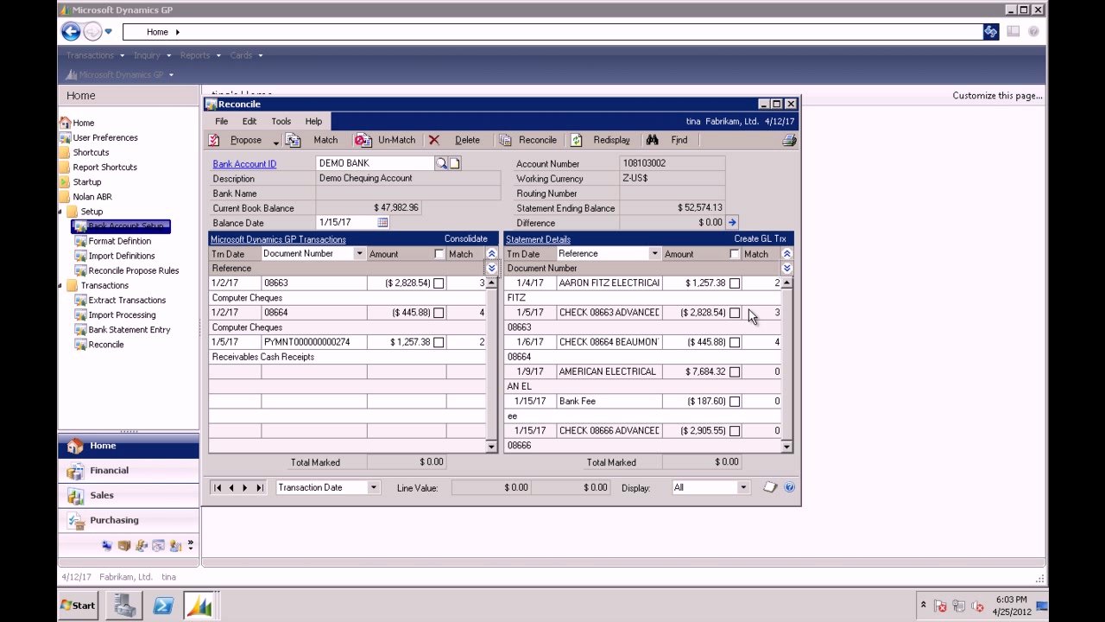
# - Mark the $187.60 Bank Fee line and start a GL entry with reference 'bank fee'
pyautogui.click(735, 402)
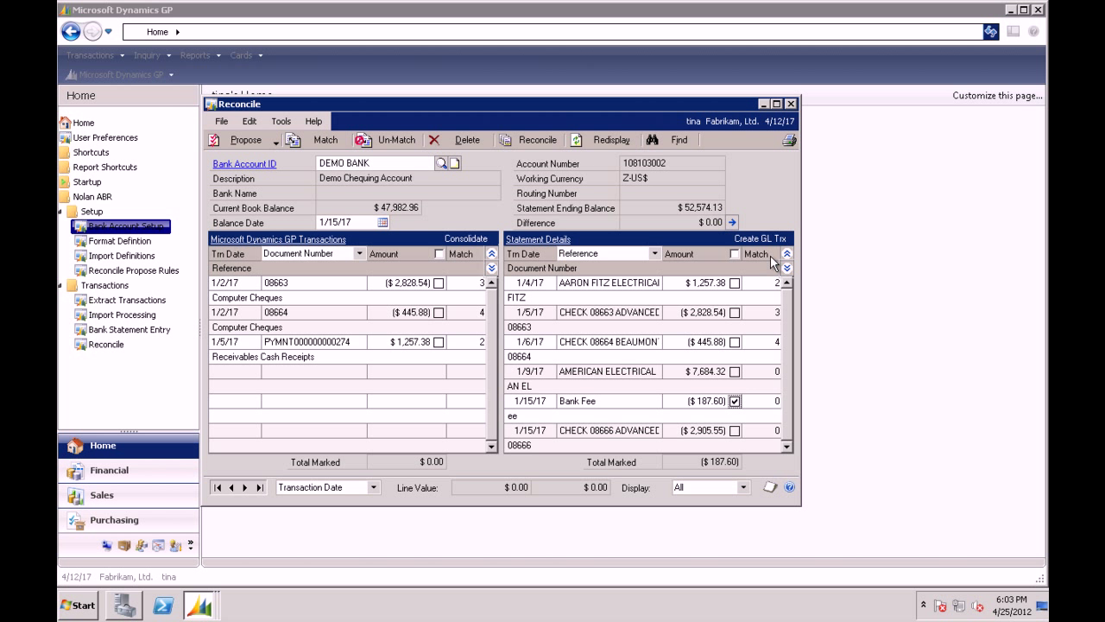
pyautogui.click(760, 239)
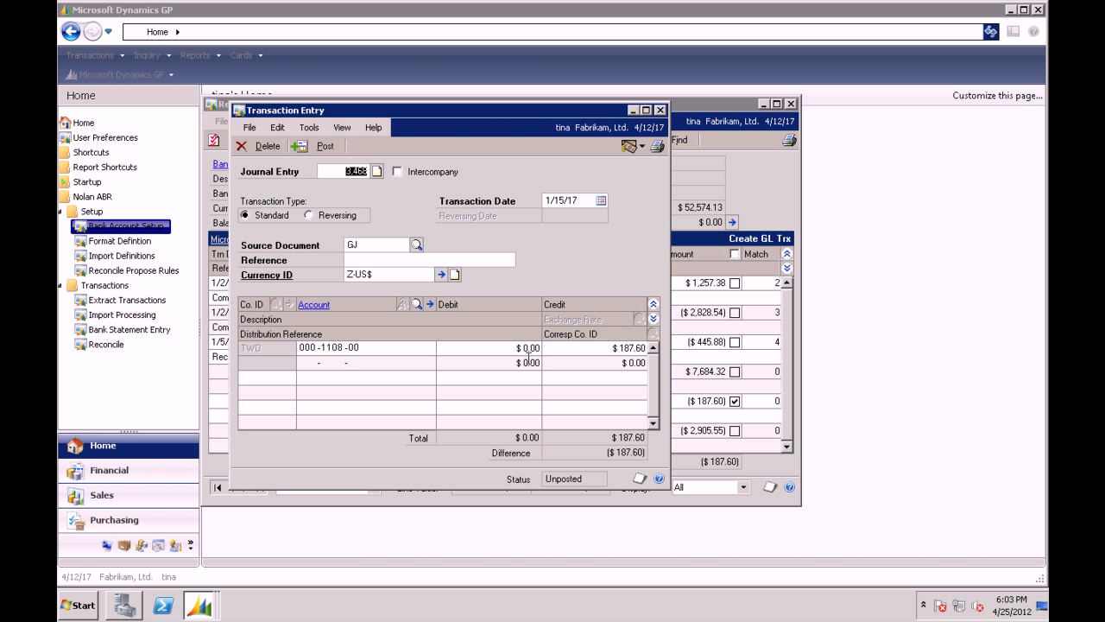
pyautogui.moveTo(389, 275)
pyautogui.moveTo(479, 108); pyautogui.dragTo(499, 116)
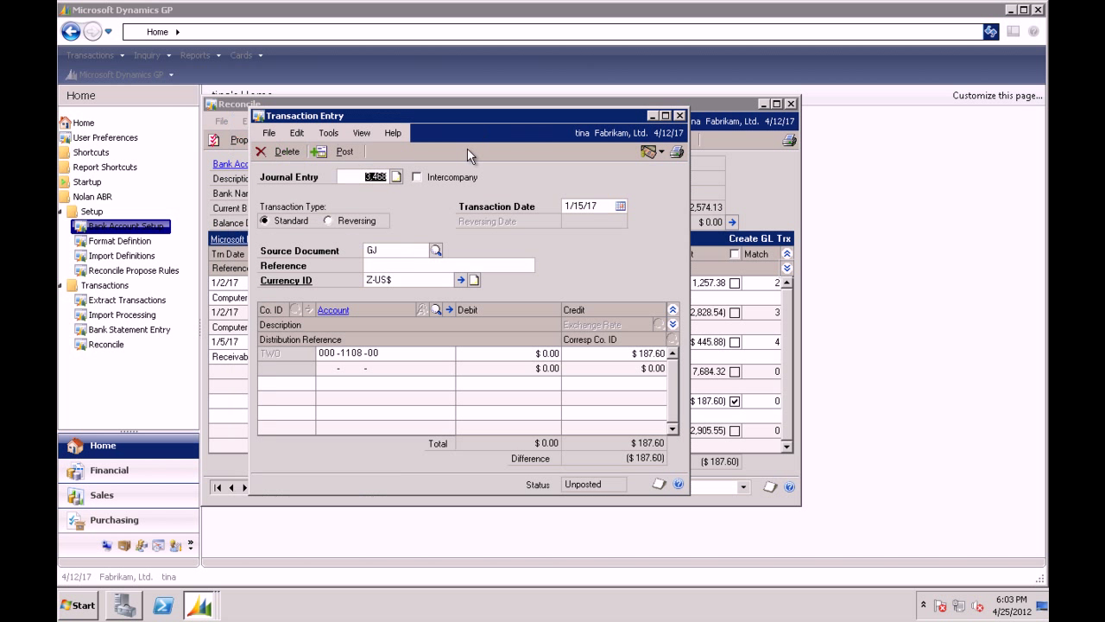
pyautogui.click(390, 266)
pyautogui.write('bank fe')
pyautogui.write('e')
pyautogui.press('Tab')
pyautogui.press('Tab')
# - Put Bank Fees account 000-6600-00 on line 2 and post the journal entry
pyautogui.click(355, 372)
pyautogui.click(435, 309)
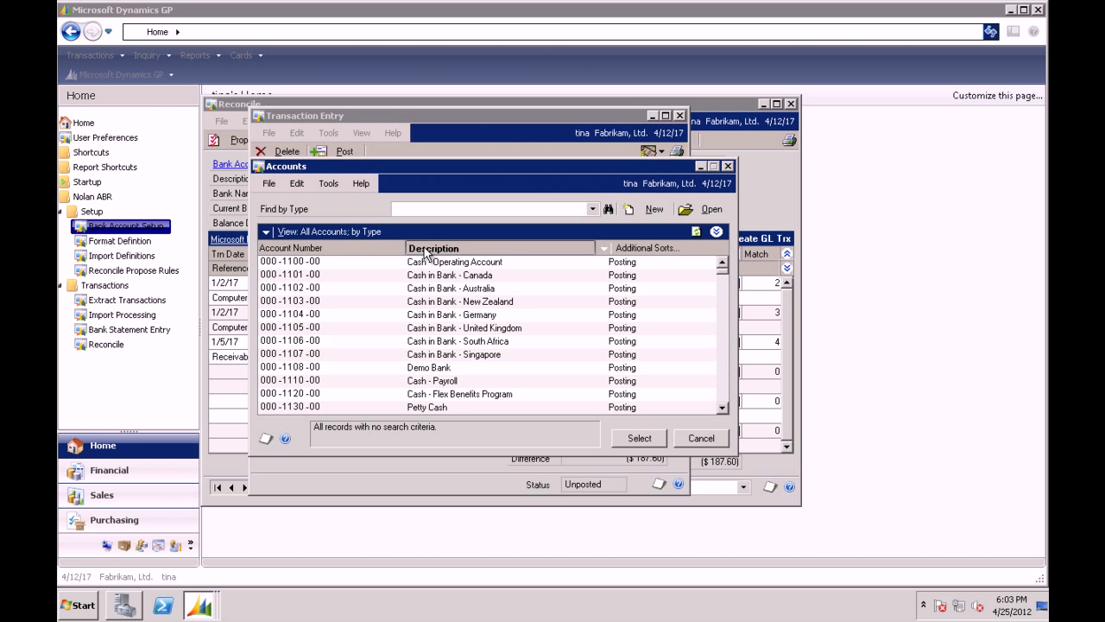
pyautogui.click(425, 249)
pyautogui.write('bank')
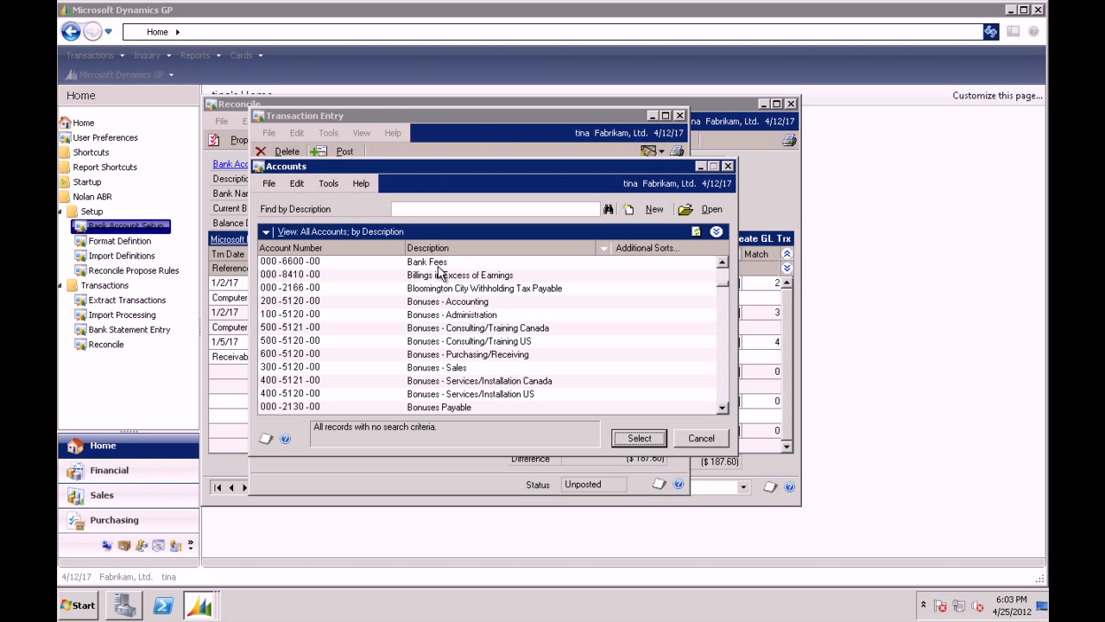
pyautogui.doubleClick(438, 263)
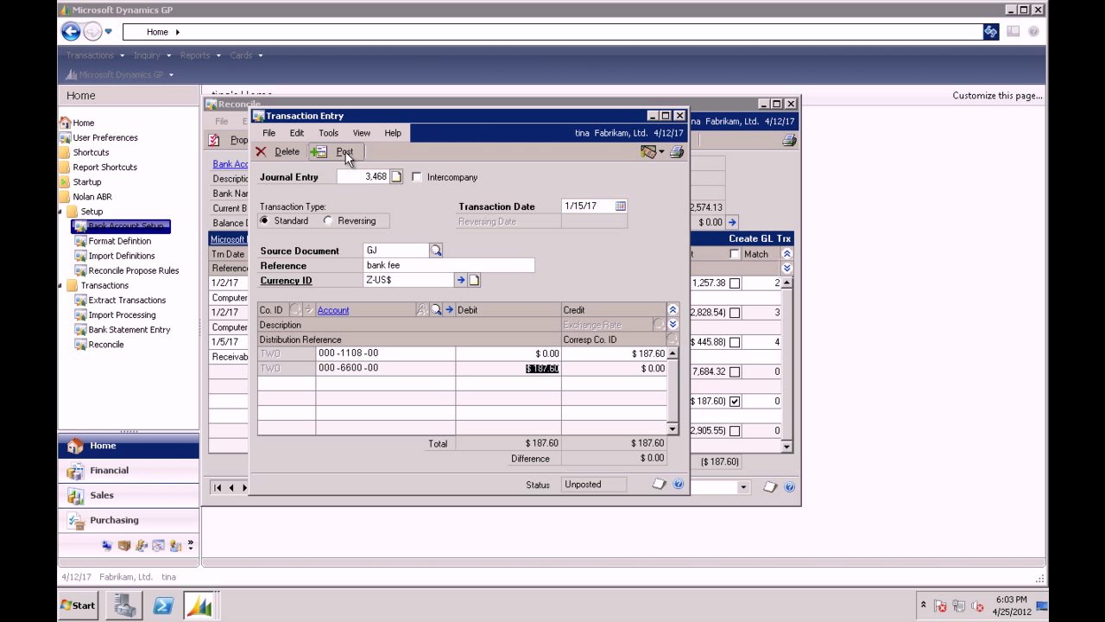
pyautogui.click(345, 152)
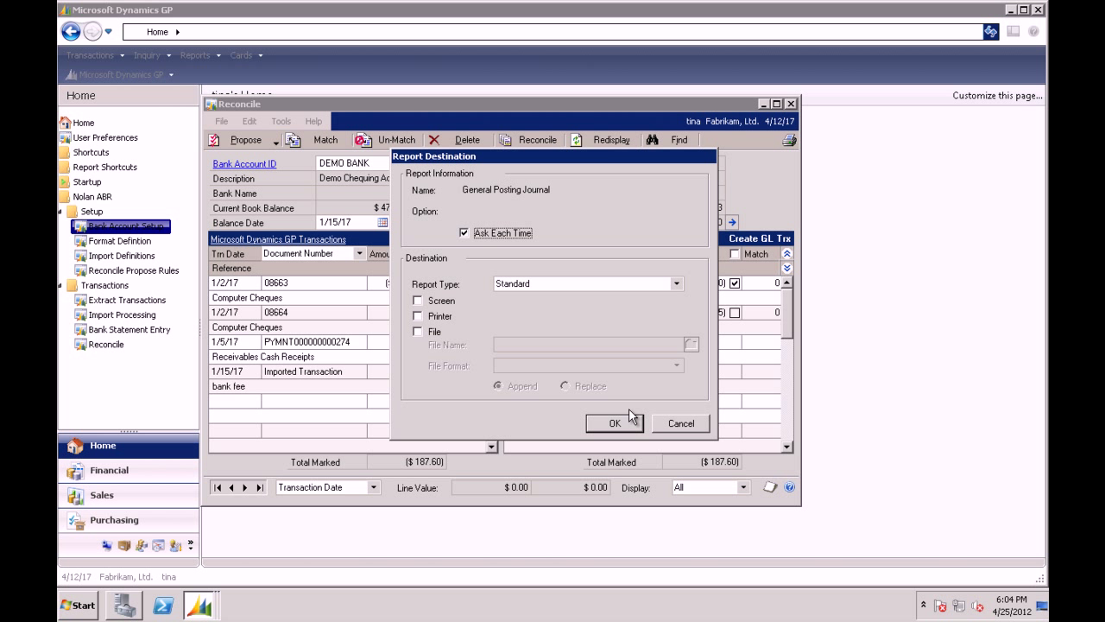
# - View the General Posting Journal on screen, then match the $187.60 bank fee as match 6
pyautogui.click(420, 300)
pyautogui.click(615, 423)
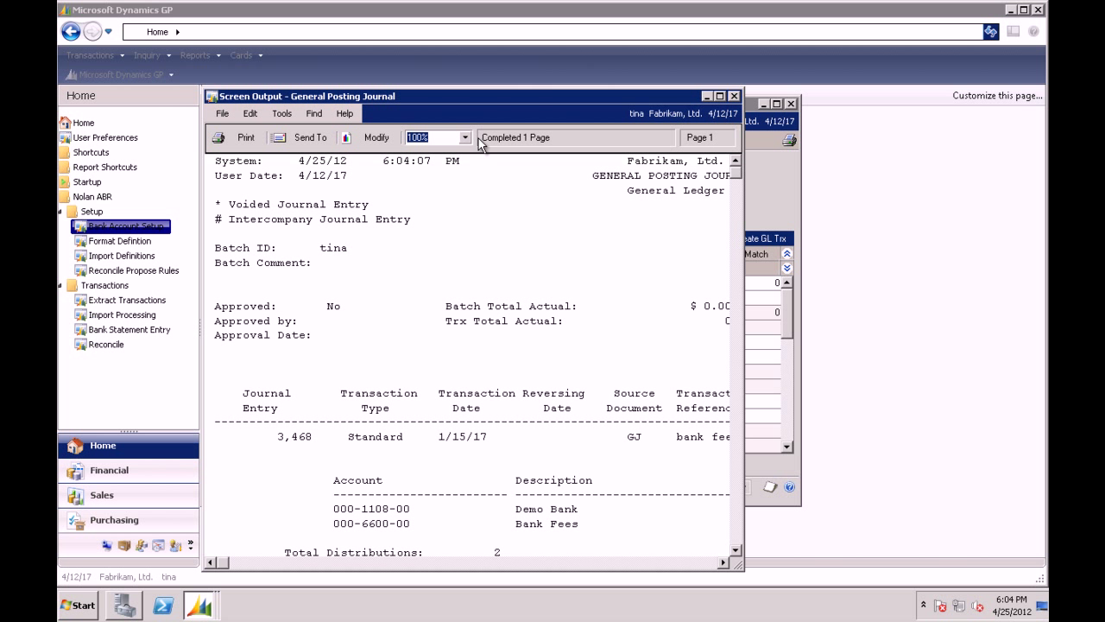
pyautogui.click(734, 97)
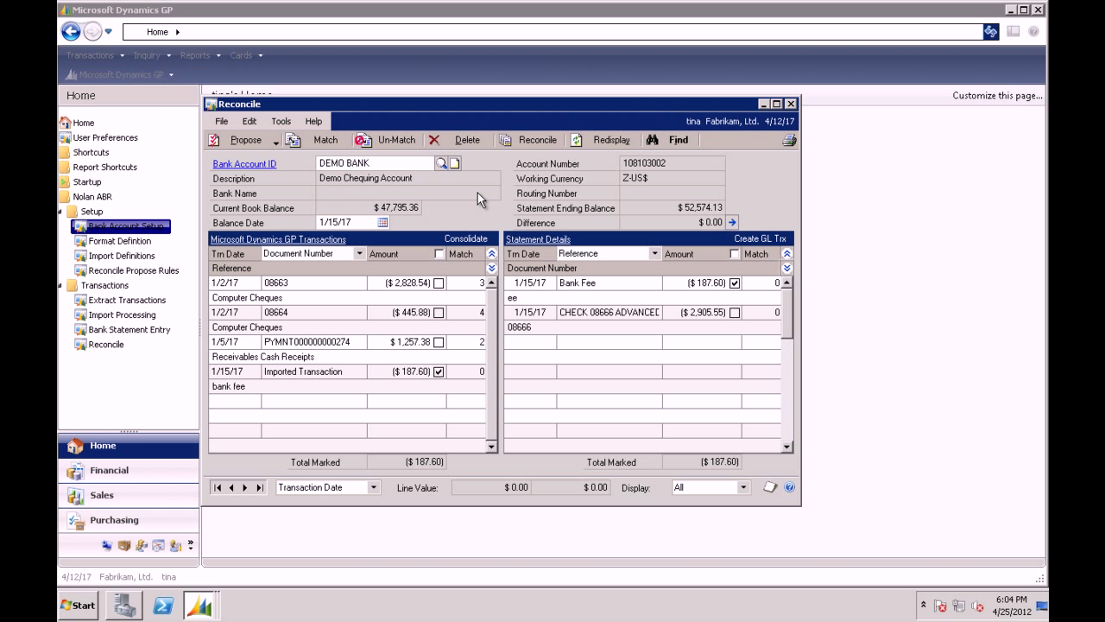
pyautogui.click(337, 142)
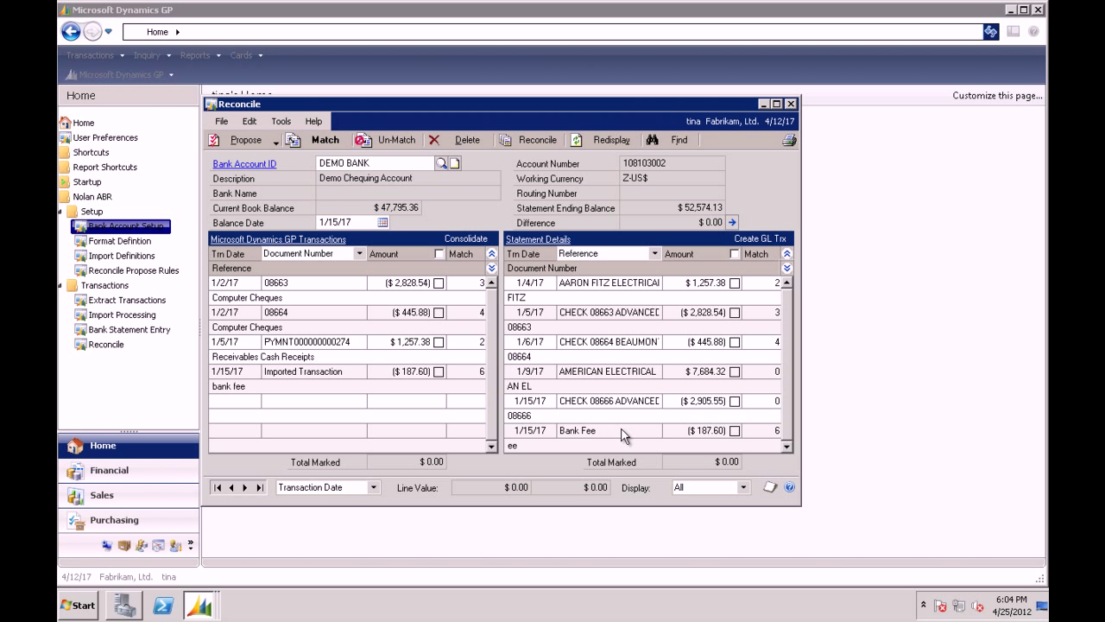
# - Reconcile DEMO BANK and review the on-screen Closing Balance Report showing a $0.00 difference
pyautogui.click(550, 145)
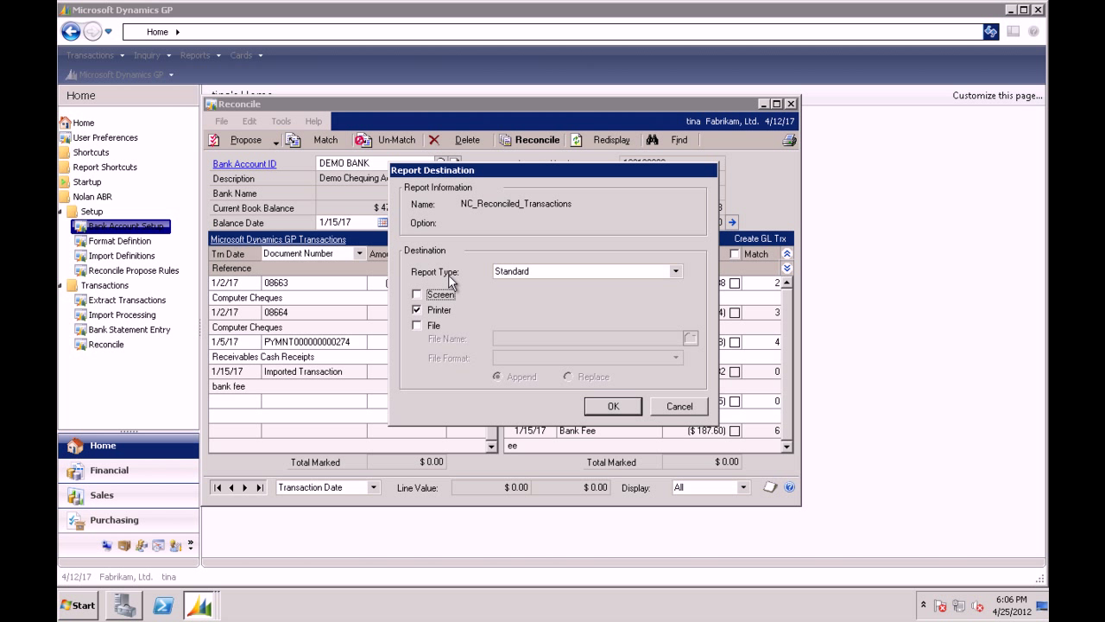
pyautogui.click(442, 296)
pyautogui.click(442, 311)
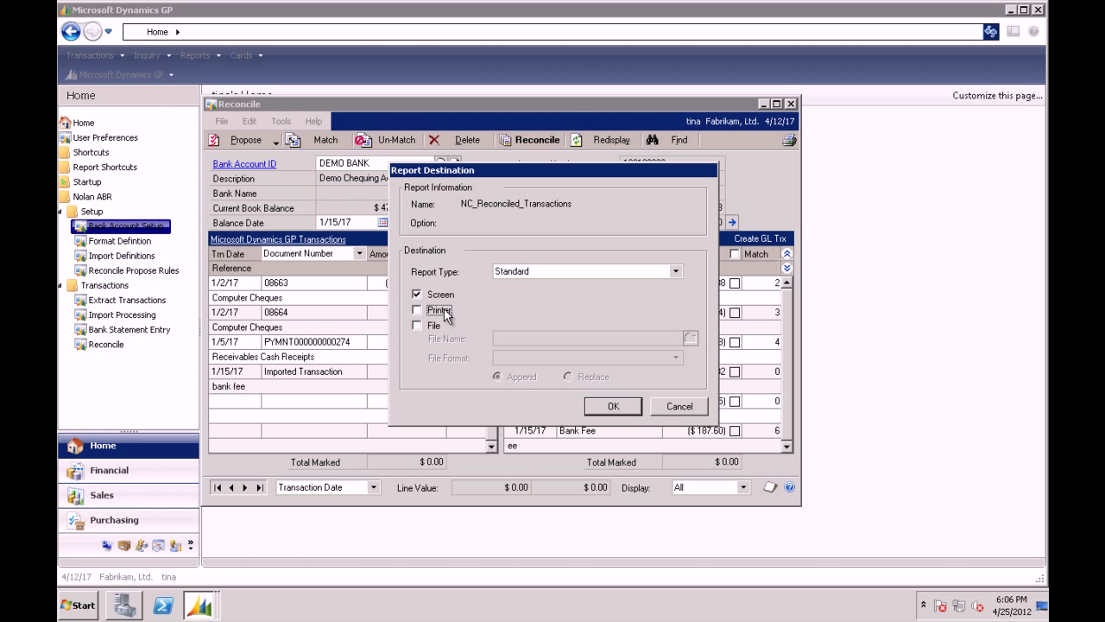
pyautogui.click(607, 407)
pyautogui.click(623, 406)
pyautogui.click(693, 93)
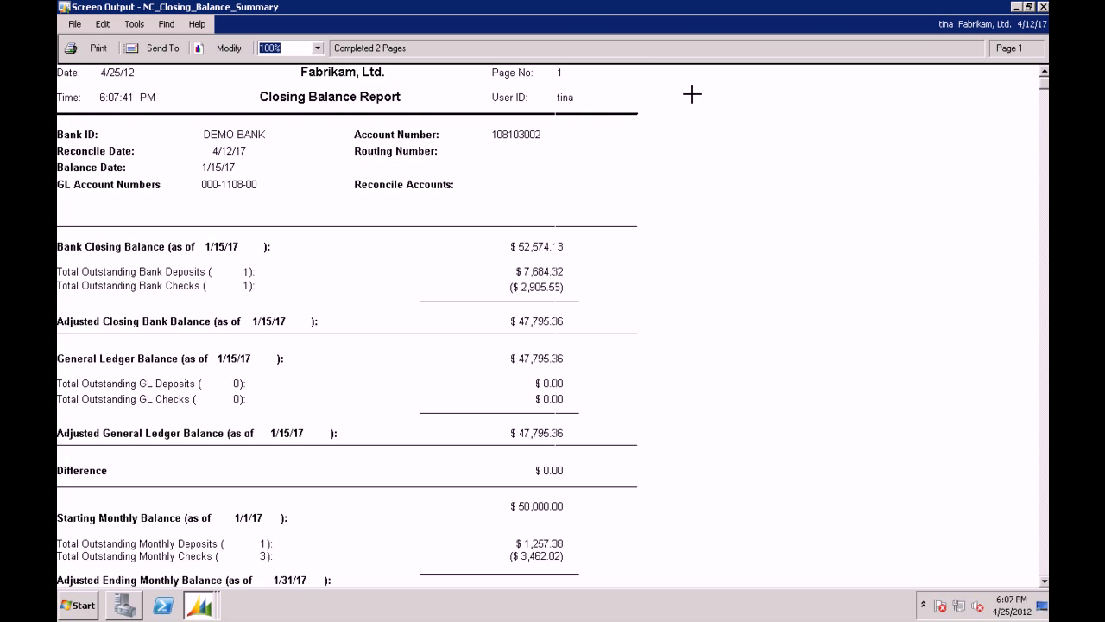
pyautogui.click(1044, 582)
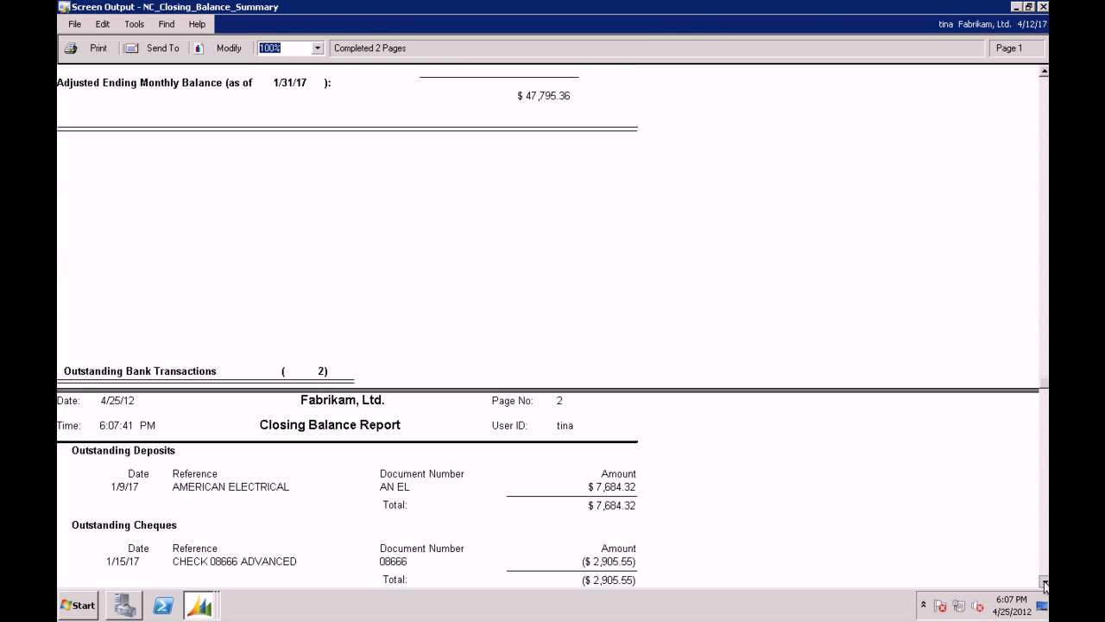
pyautogui.moveTo(1044, 583); pyautogui.dragTo(1044, 584)
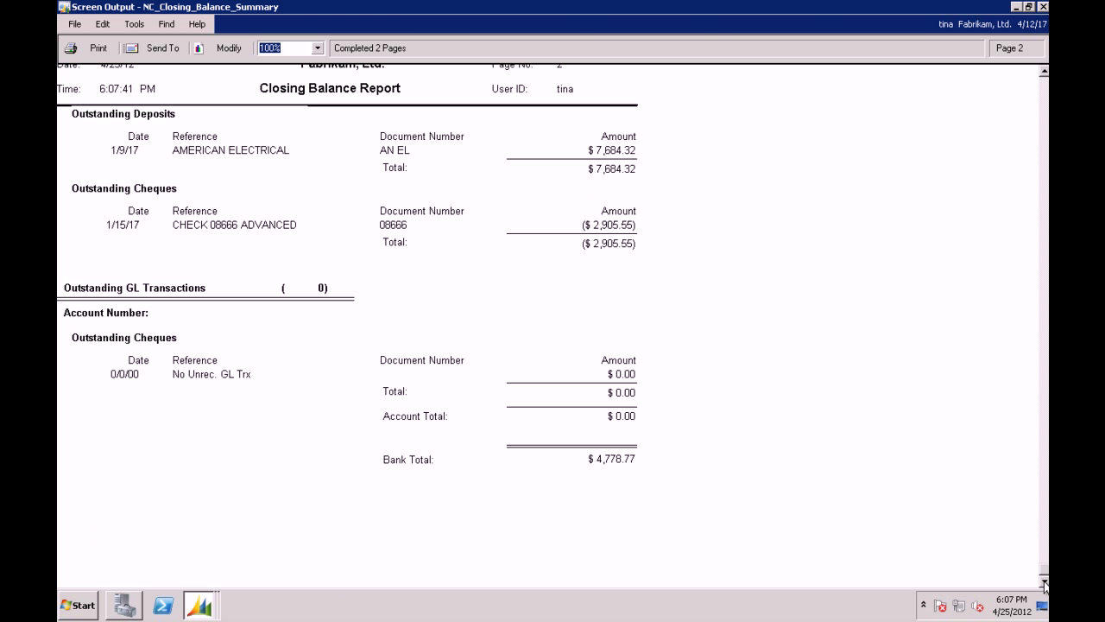
pyautogui.click(1044, 9)
# - Show the Reconciled Transactions report for reconcile number 2 full-screen instead of printing
pyautogui.click(439, 296)
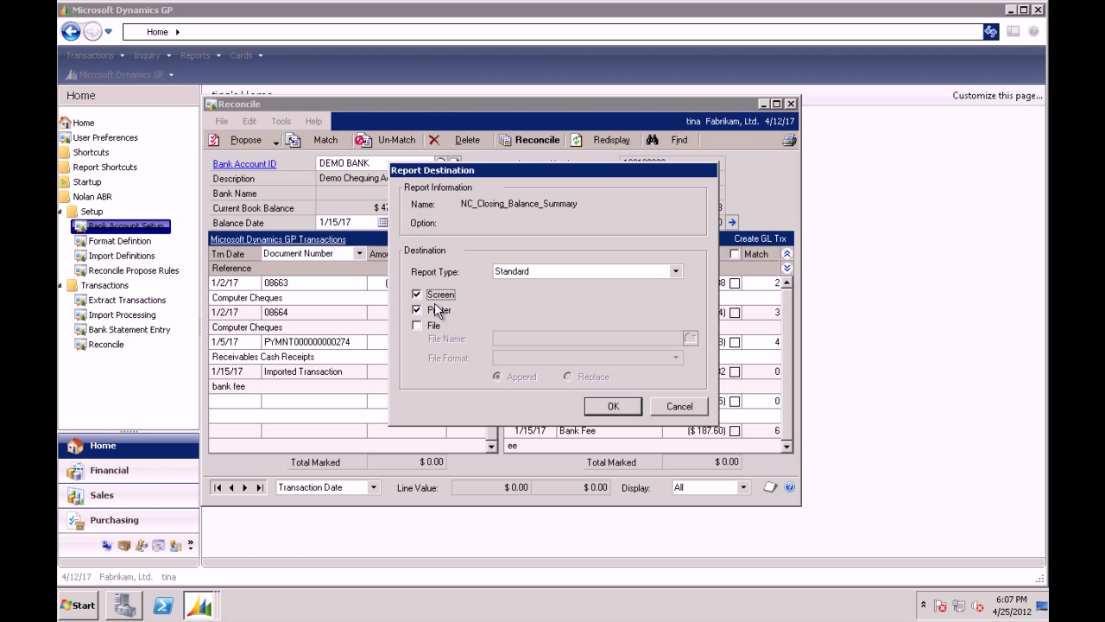
pyautogui.click(613, 405)
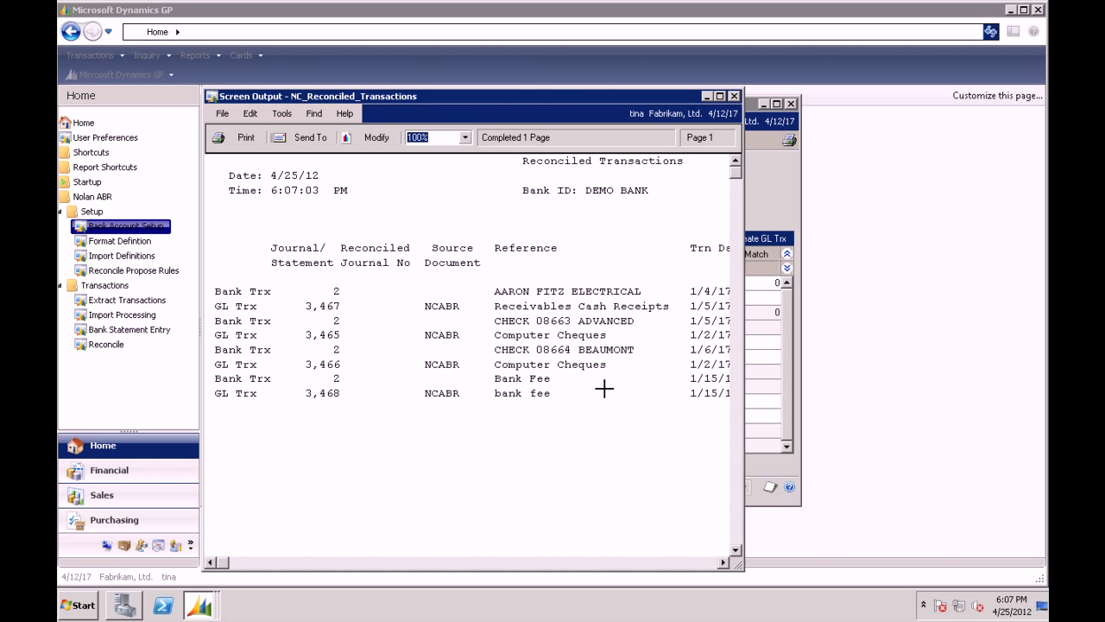
pyautogui.click(720, 97)
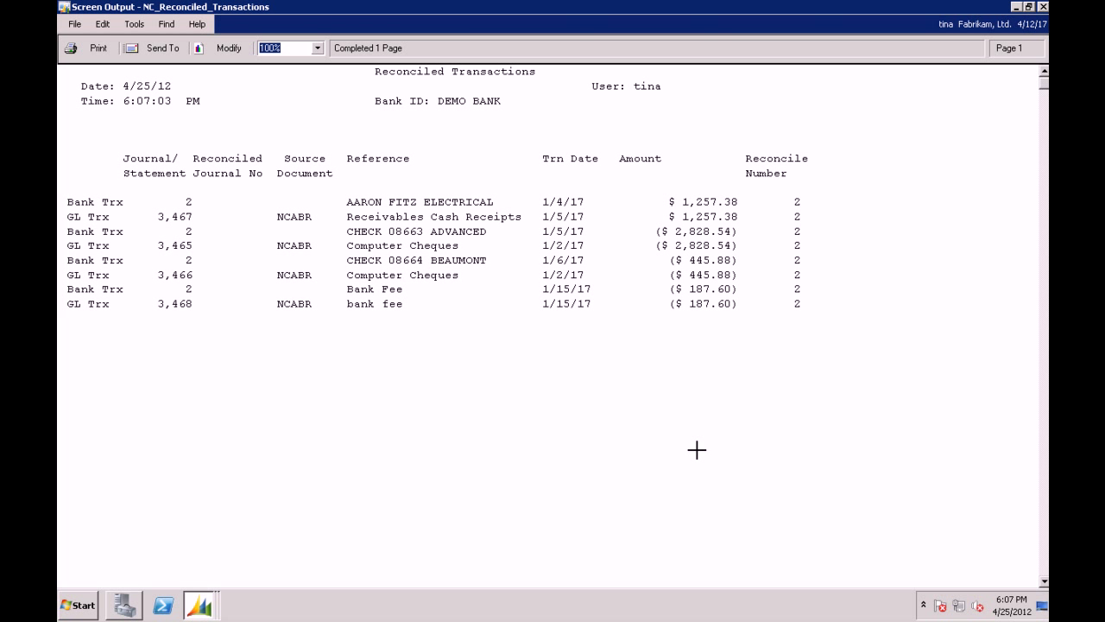